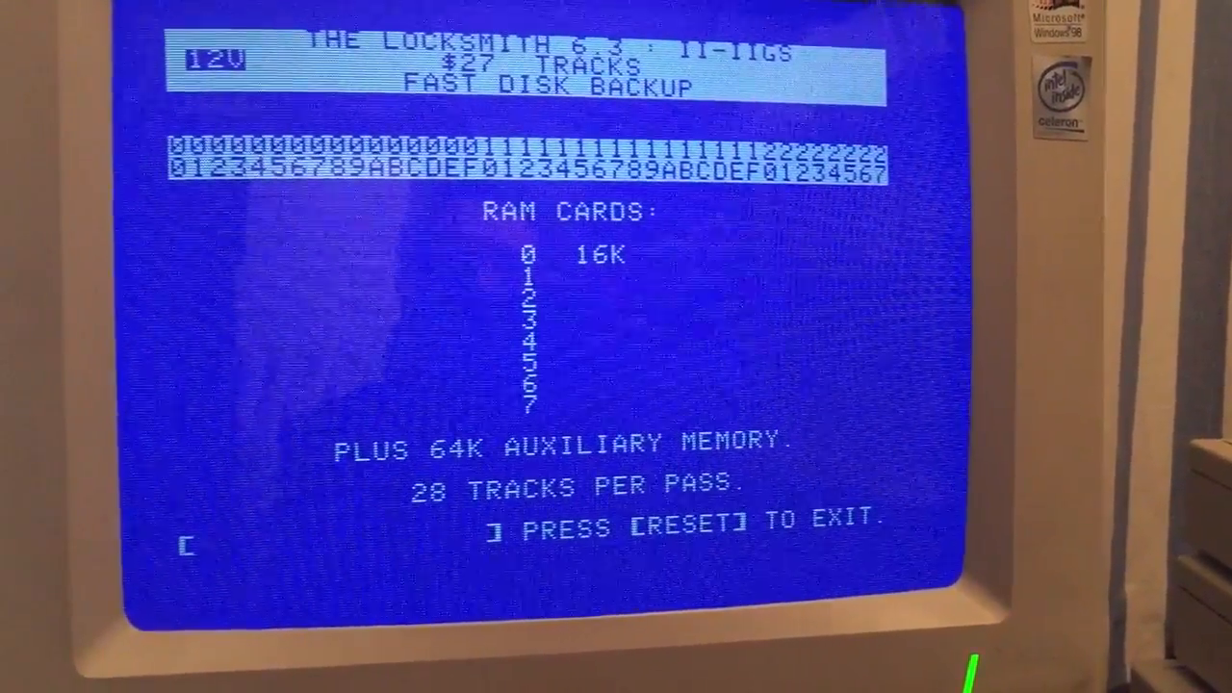
{"action": "type", "text": "2"}
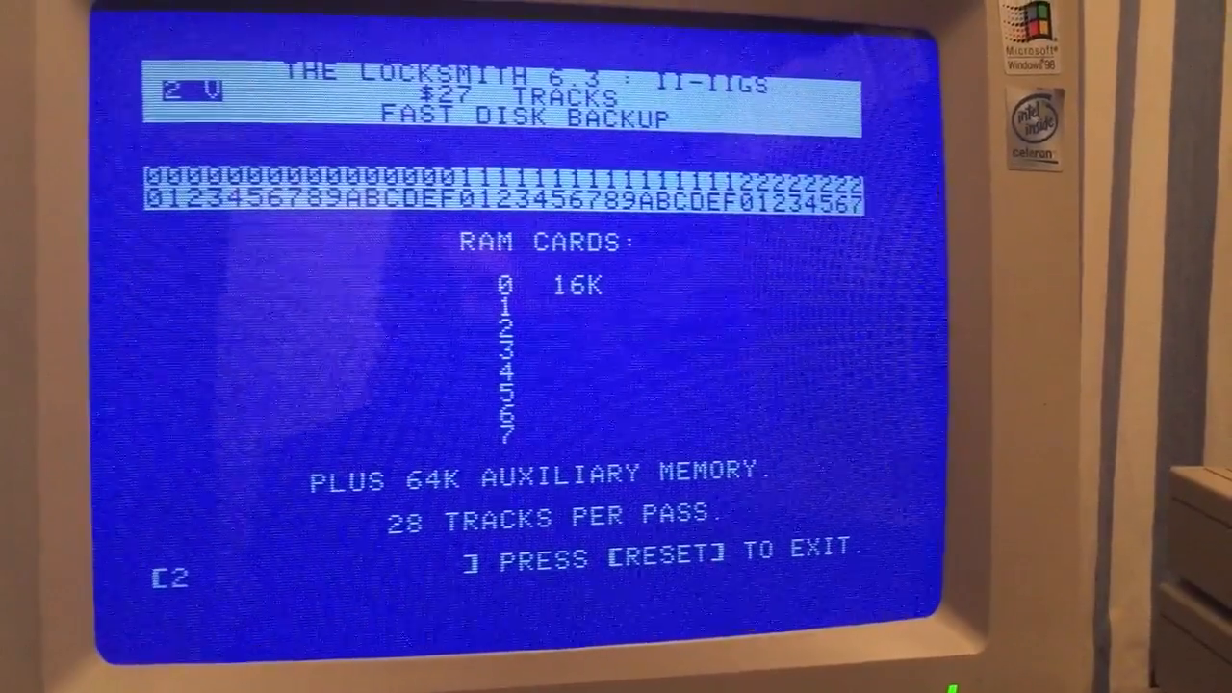
Step: Confirm drive 2, run the fast backup across tracks 00–27, and start a second pass
{"action": "key", "text": "BackSpace"}
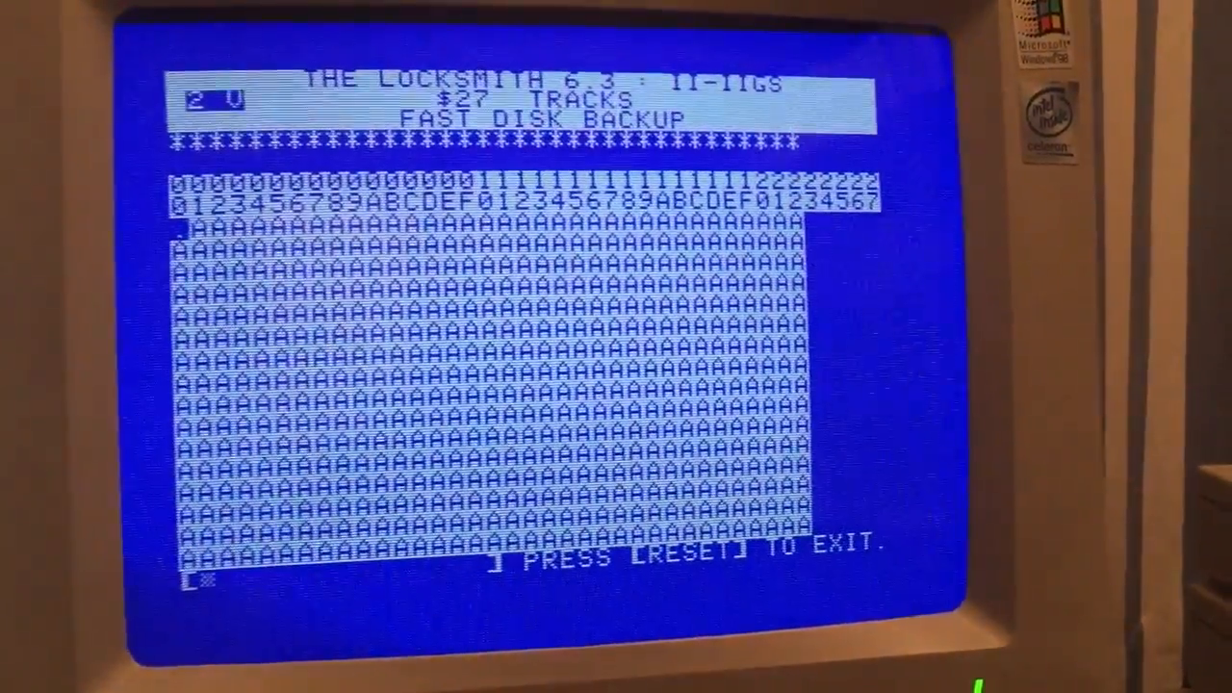
{"action": "key", "text": "Return"}
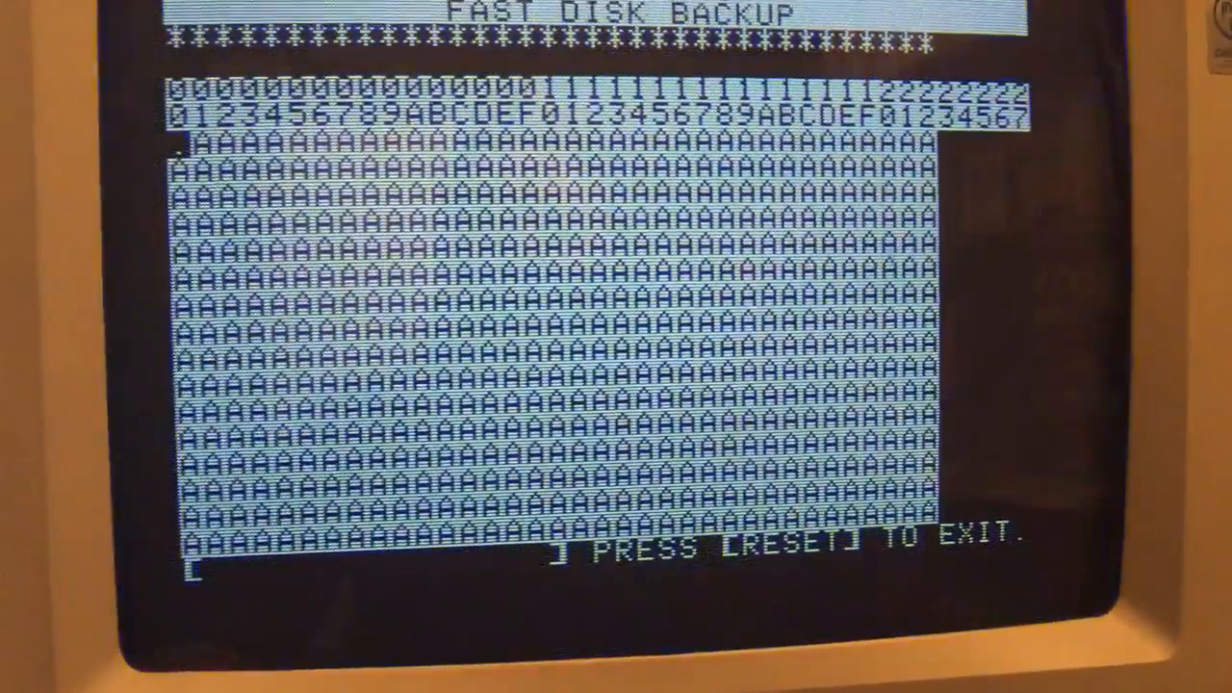
Step: Reset the machine to leave Locksmith and boot into Copy II Plus Bit Copy
{"action": "key", "text": "ctrl+super+Escape"}
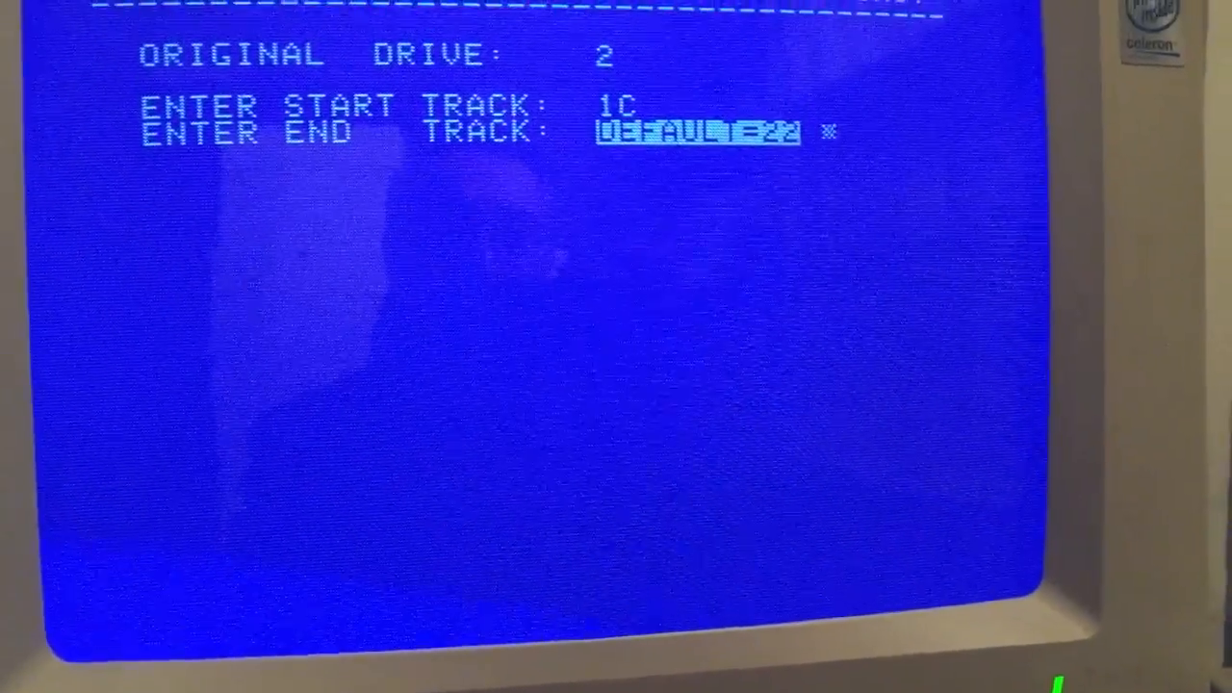
{"action": "type", "text": "23"}
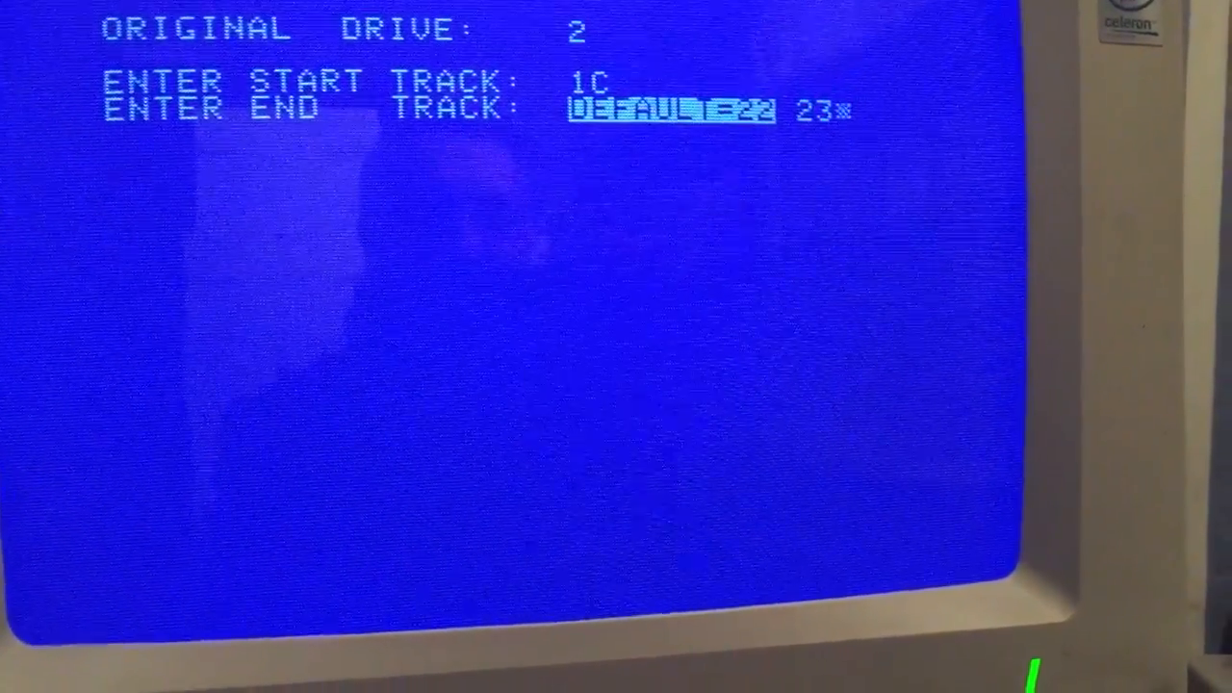
Step: Accept end track 23 and the default track increment of 1
{"action": "key", "text": "Return"}
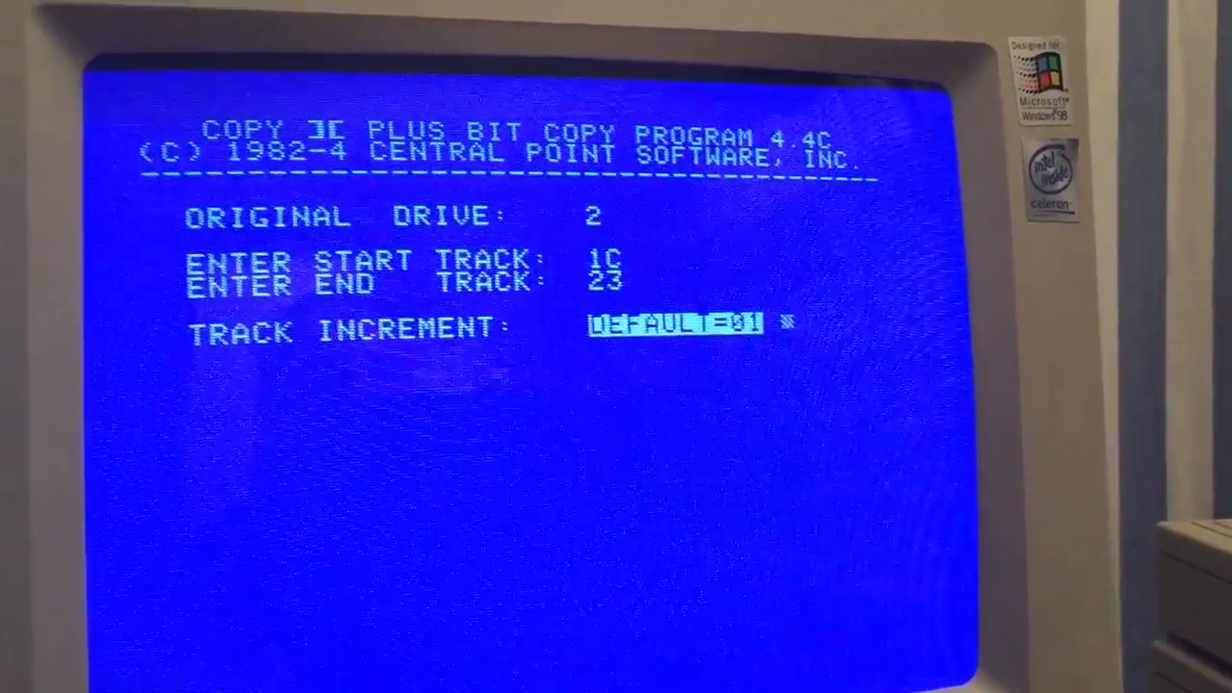
{"action": "key", "text": "Return"}
Step: Decline track synchronization, read track 1C from the original disk and start stepping its nibbles
{"action": "key", "text": "Return"}
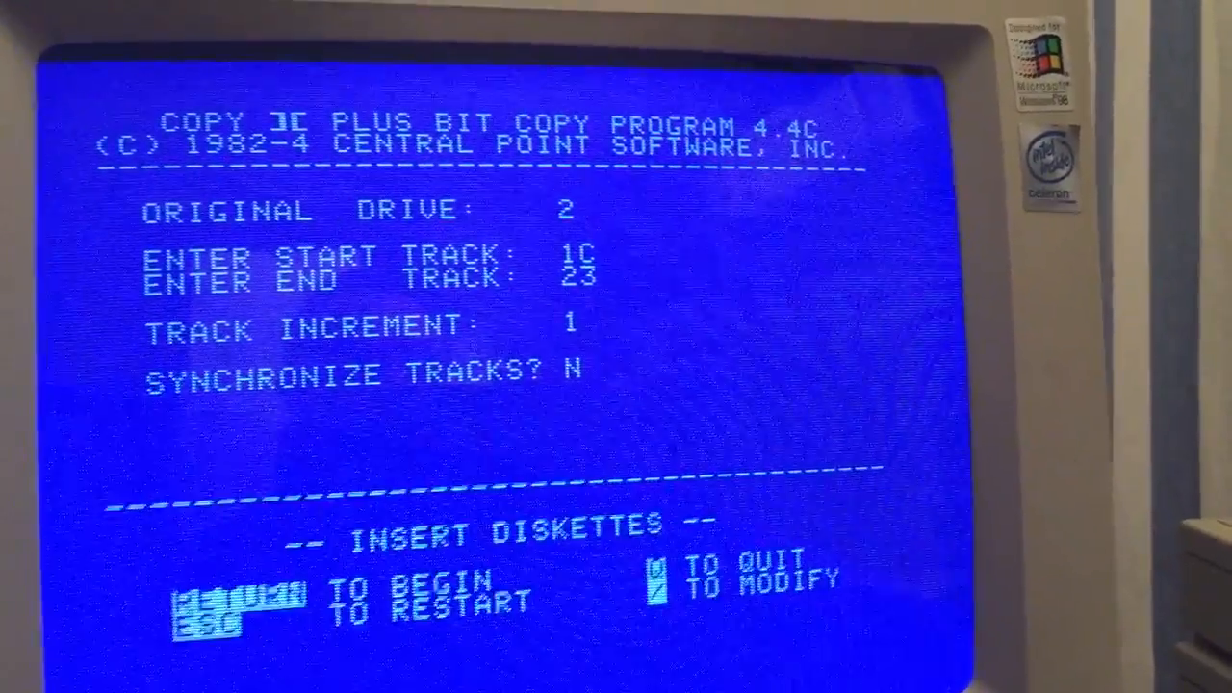
{"action": "key", "text": "Return"}
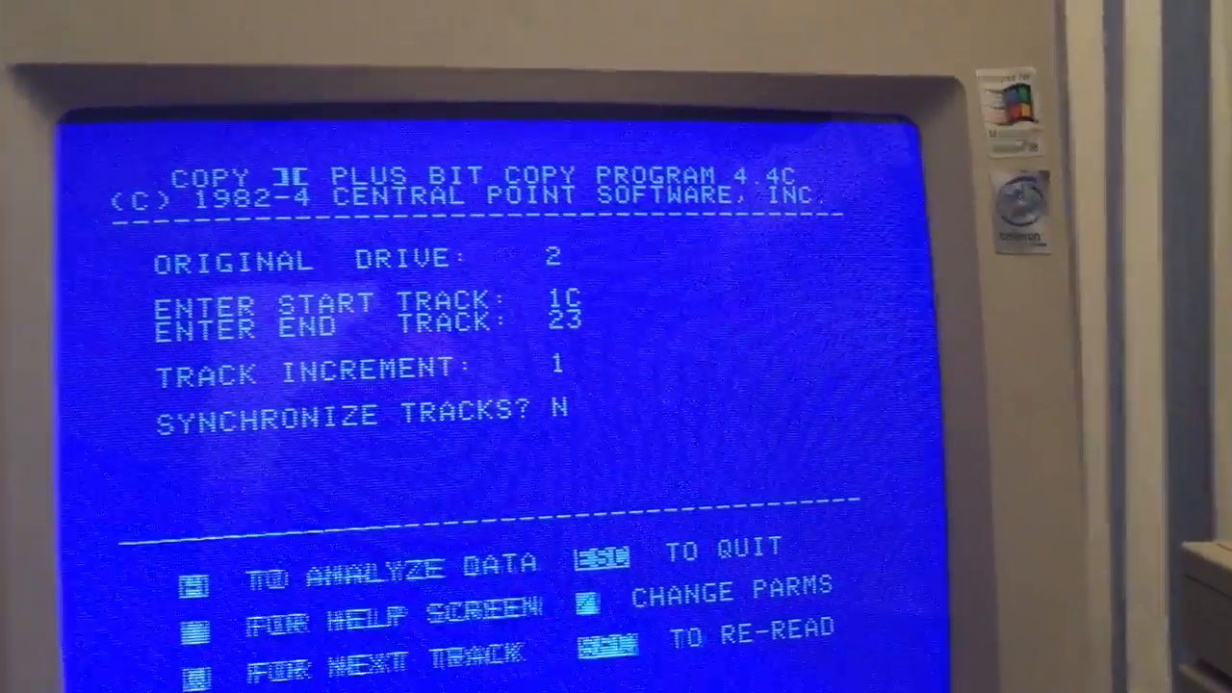
{"action": "key", "text": "Return"}
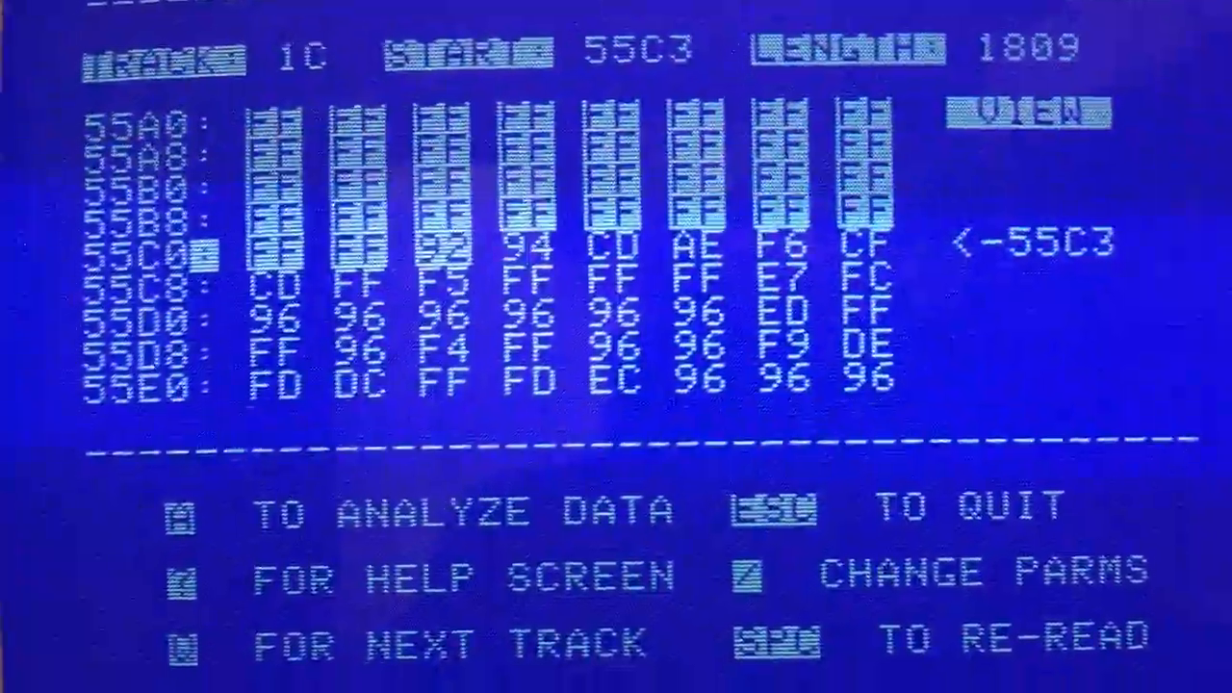
{"action": "key", "text": "Down"}
{"action": "key", "text": "Down"}
{"action": "key", "text": "Down"}
{"action": "key", "text": "Down"}
{"action": "key", "text": "Down"}
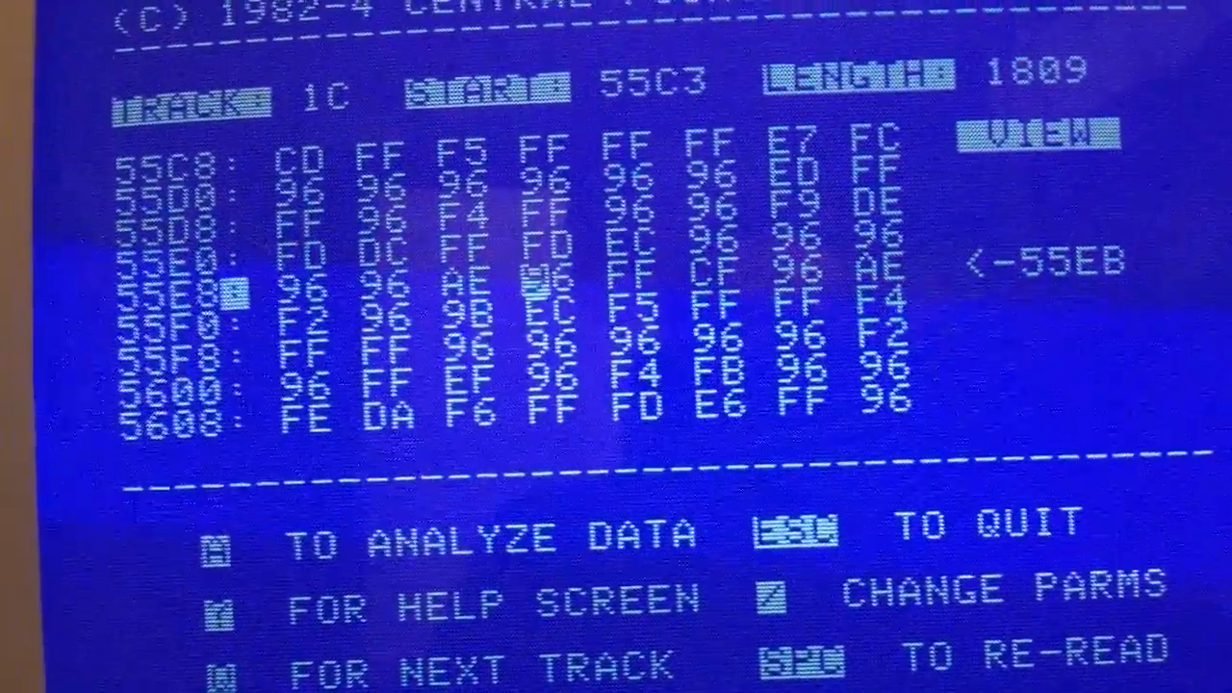
Step: Step onward from track 1C toward the dump of track 1F
{"action": "key", "text": "n"}
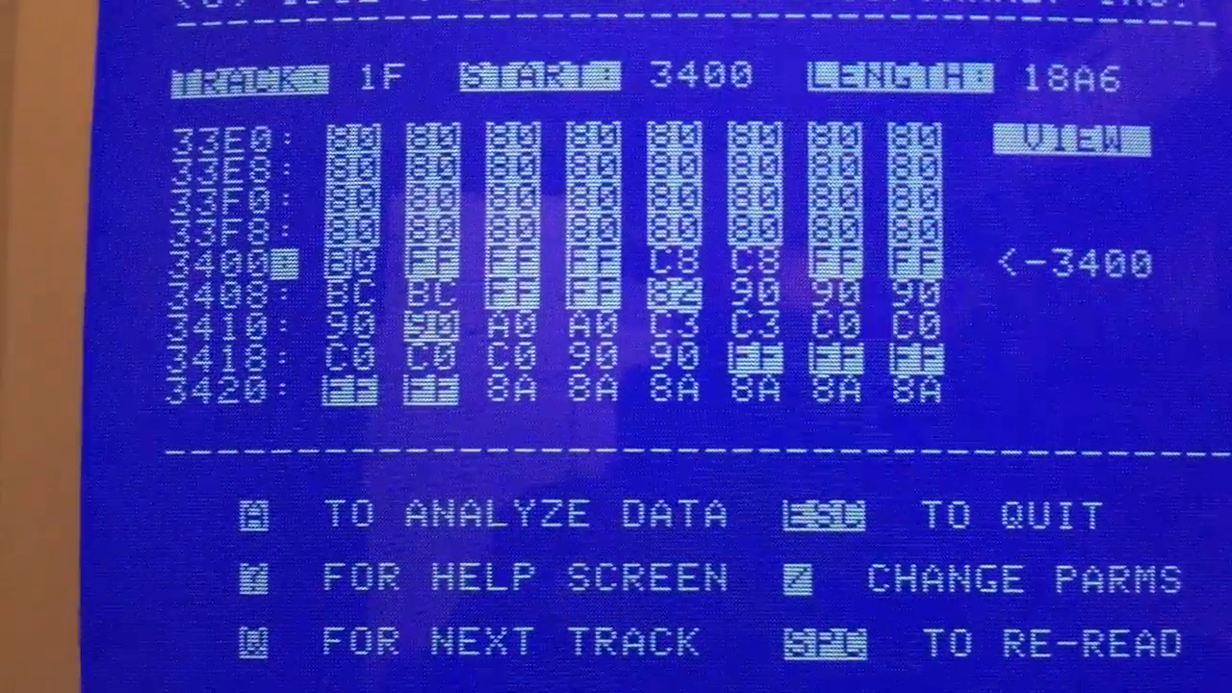
Step: Step forward through the nibble dump of track 1F
{"action": "key", "text": "Down"}
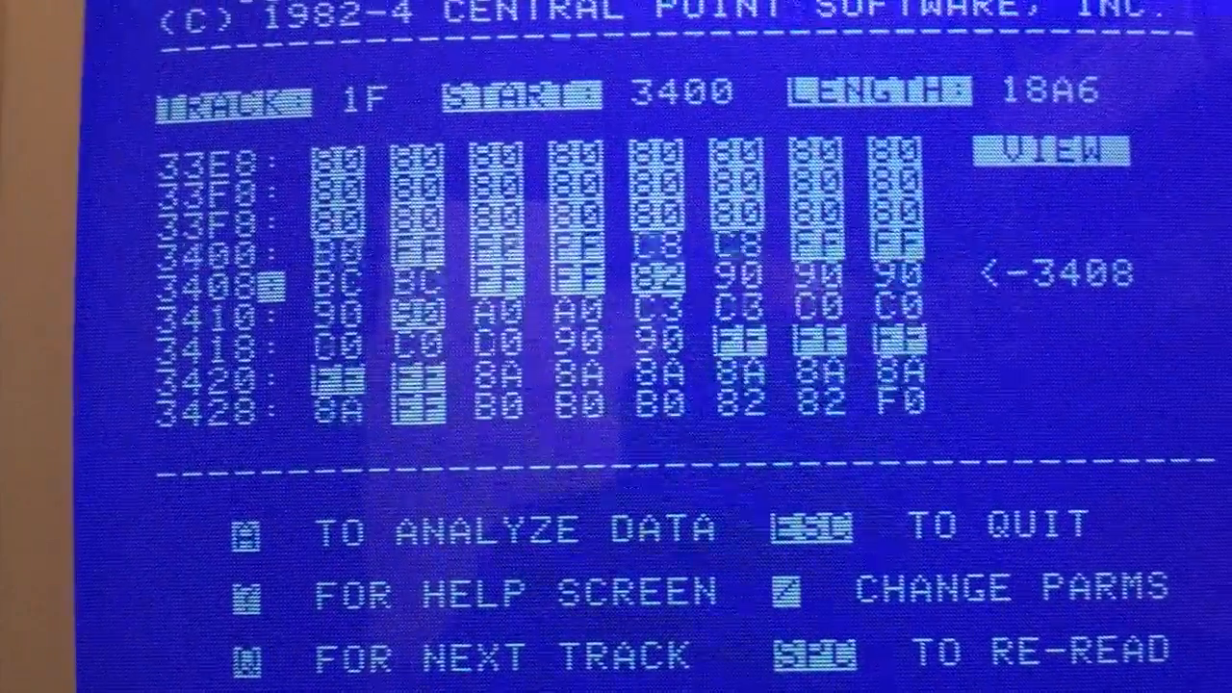
{"action": "key", "text": "Down"}
{"action": "key", "text": "Down"}
{"action": "key", "text": "Down"}
{"action": "key", "text": "Down"}
{"action": "key", "text": "Down"}
{"action": "key", "text": "Down"}
{"action": "key", "text": "Down"}
{"action": "key", "text": "Down"}
{"action": "key", "text": "Down"}
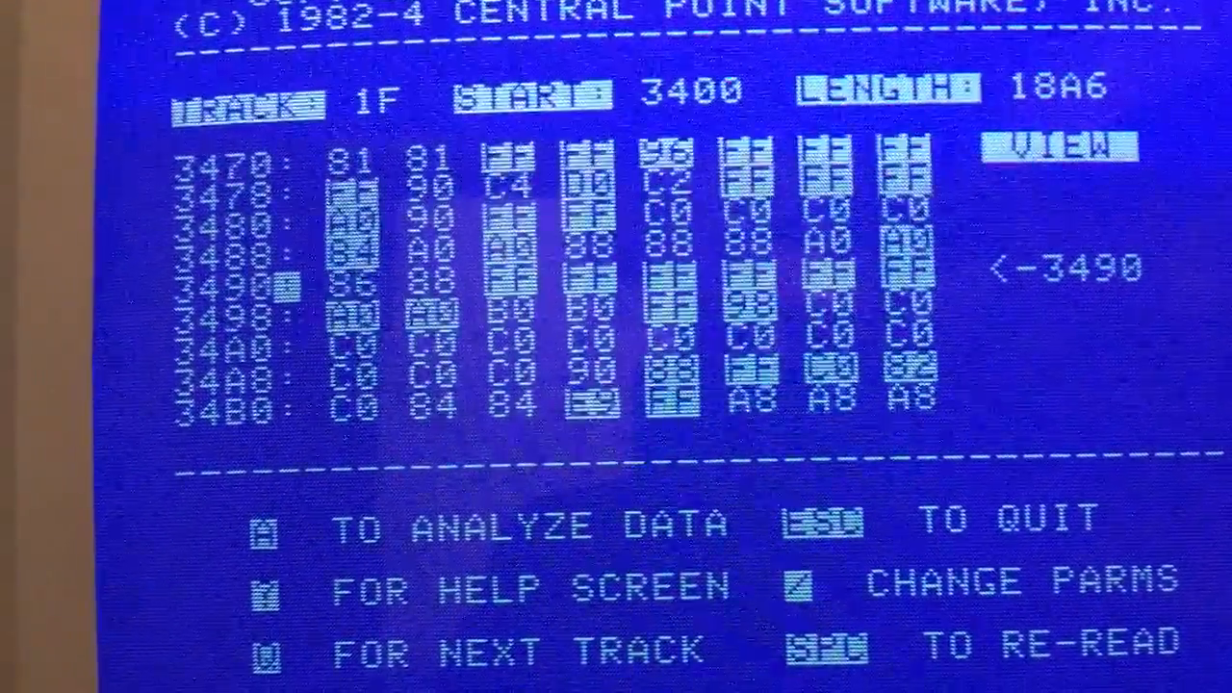
{"action": "key", "text": "Down"}
{"action": "key", "text": "Down"}
{"action": "key", "text": "Down"}
{"action": "key", "text": "Down"}
{"action": "key", "text": "Down"}
{"action": "key", "text": "Down"}
{"action": "key", "text": "Down"}
{"action": "key", "text": "Down"}
{"action": "key", "text": "Down"}
{"action": "key", "text": "Down"}
{"action": "key", "text": "Down"}
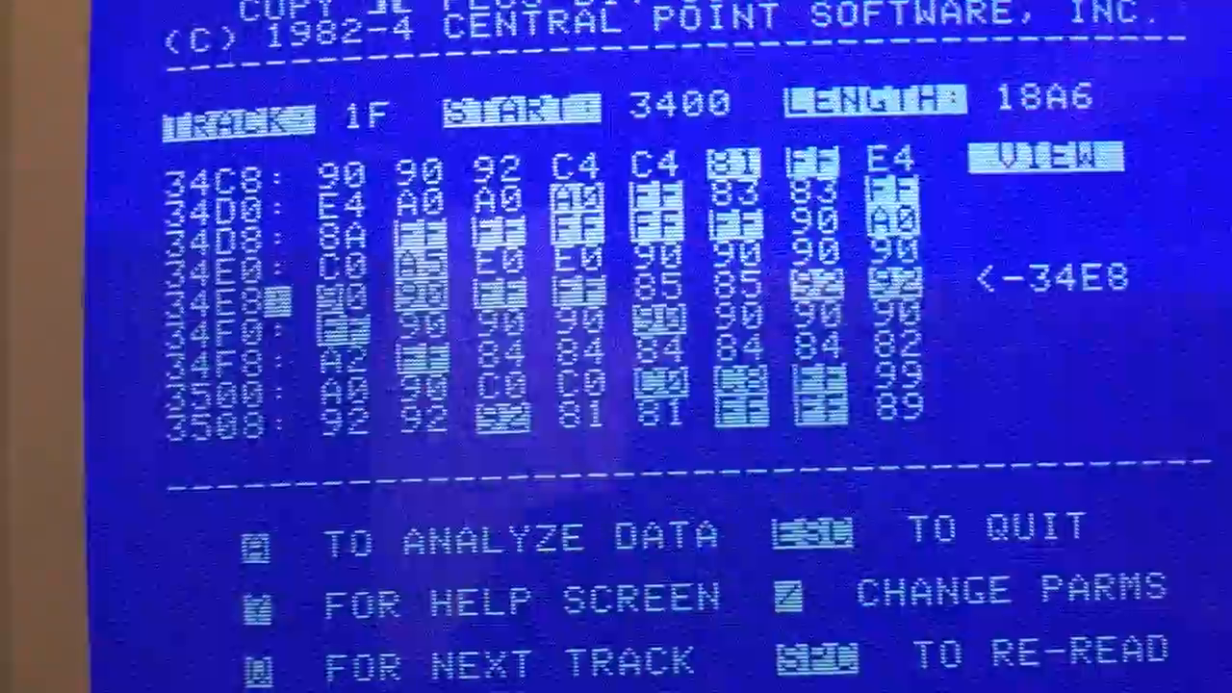
{"action": "key", "text": "Down"}
{"action": "key", "text": "Down"}
{"action": "key", "text": "Down"}
{"action": "key", "text": "Down"}
{"action": "key", "text": "Down"}
{"action": "key", "text": "Down"}
{"action": "key", "text": "Down"}
{"action": "key", "text": "Down"}
{"action": "key", "text": "Down"}
{"action": "key", "text": "Down"}
{"action": "key", "text": "Down"}
{"action": "key", "text": "Down"}
{"action": "key", "text": "Down"}
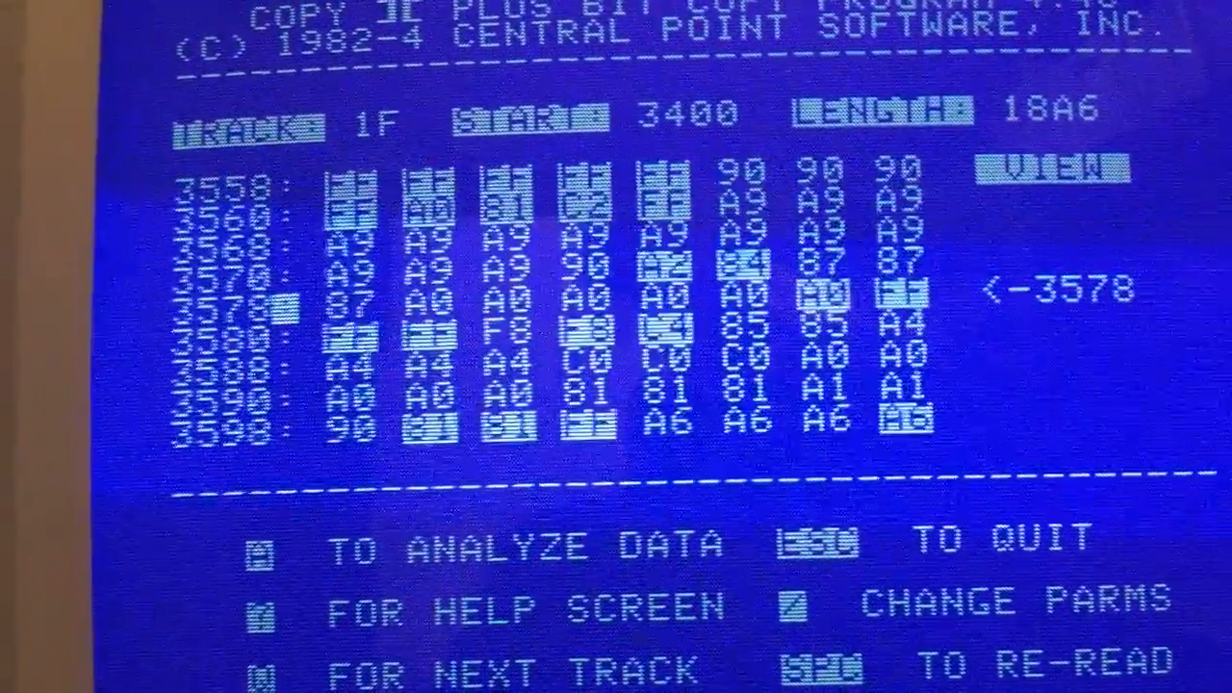
{"action": "key", "text": "Down"}
{"action": "key", "text": "Down"}
{"action": "key", "text": "Down"}
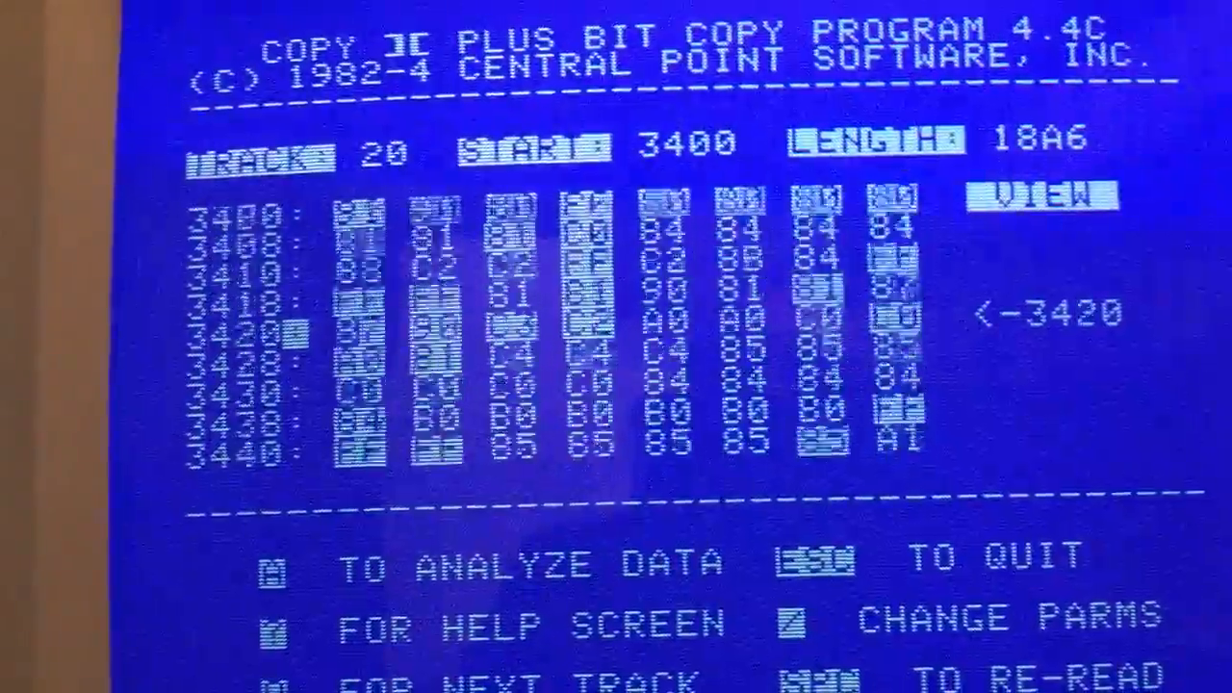
Step: Step through track 20's nibbles and move on to track 21
{"action": "key", "text": "Down"}
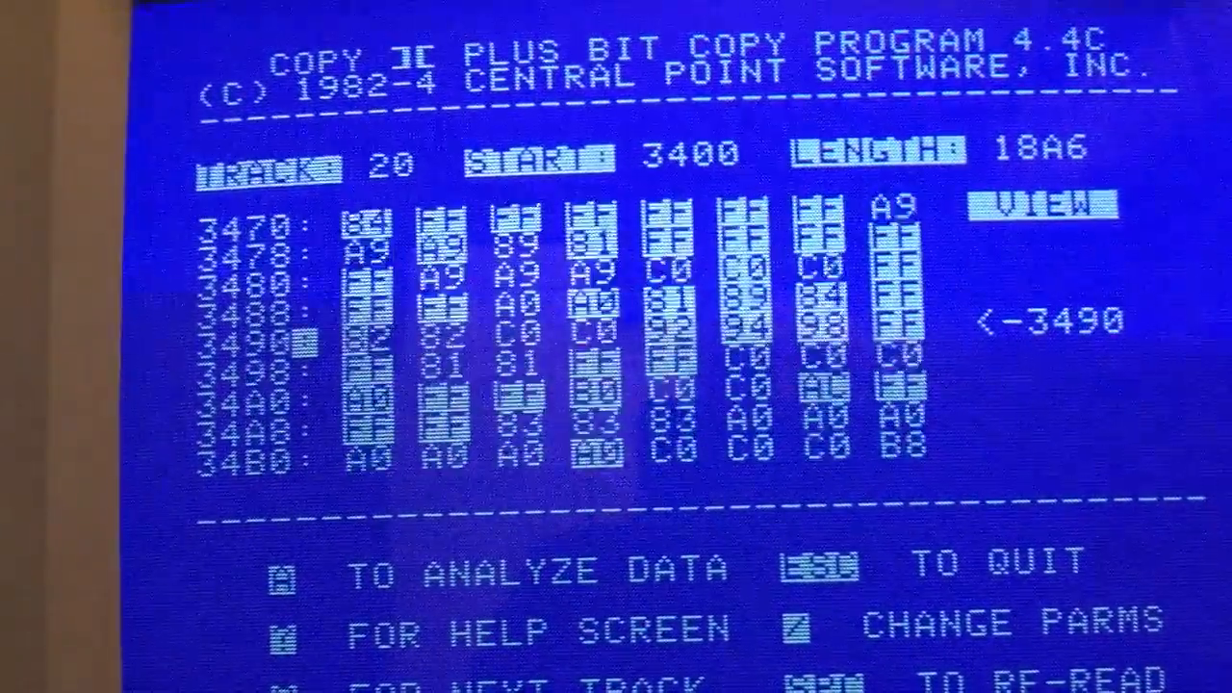
{"action": "key", "text": "Down"}
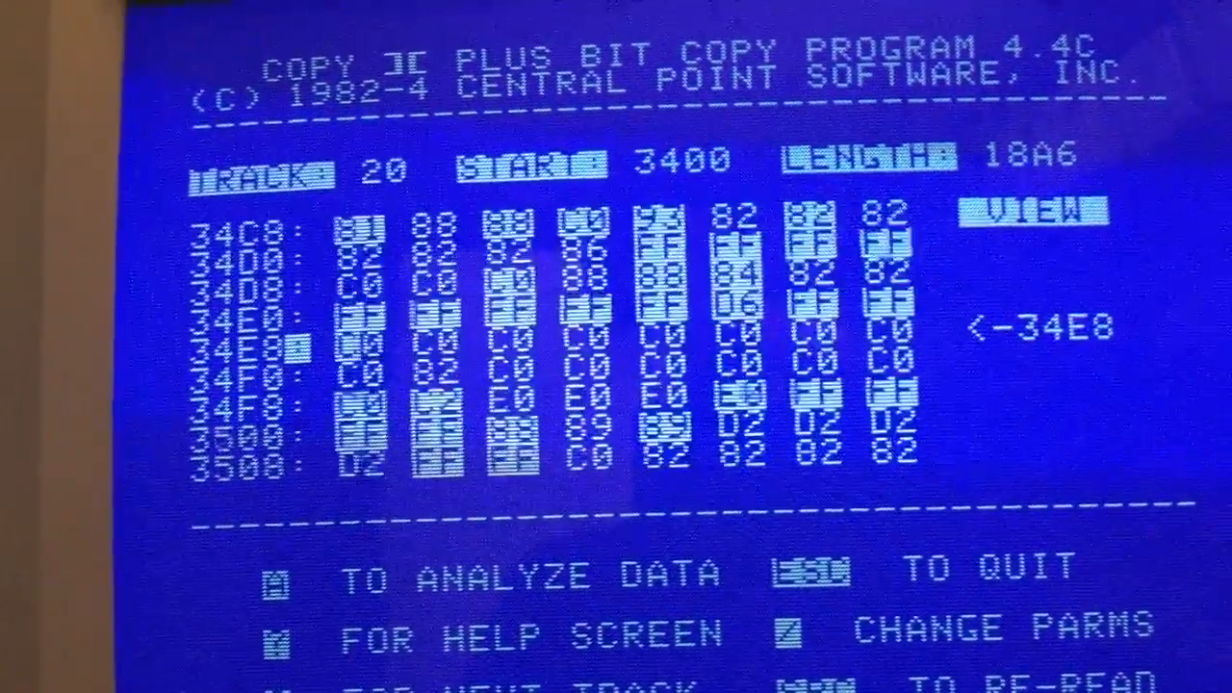
{"action": "key", "text": "Down"}
{"action": "key", "text": "Down"}
{"action": "key", "text": "Down"}
{"action": "key", "text": "Down"}
{"action": "key", "text": "Down"}
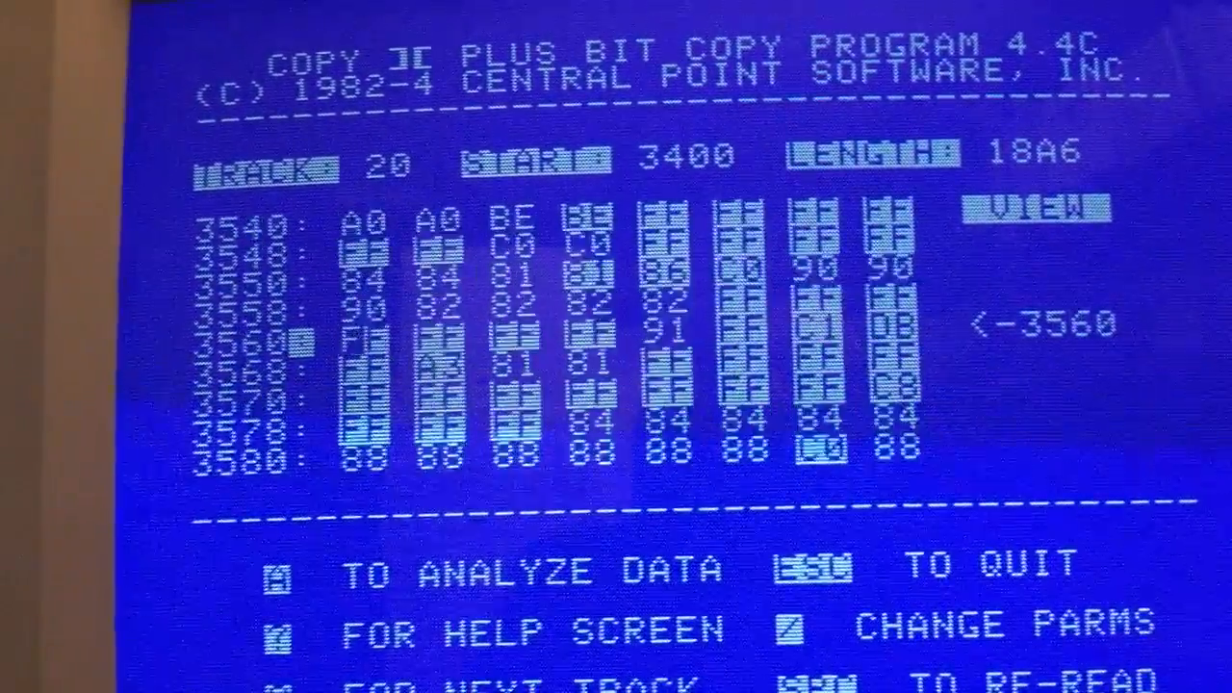
{"action": "key", "text": "space"}
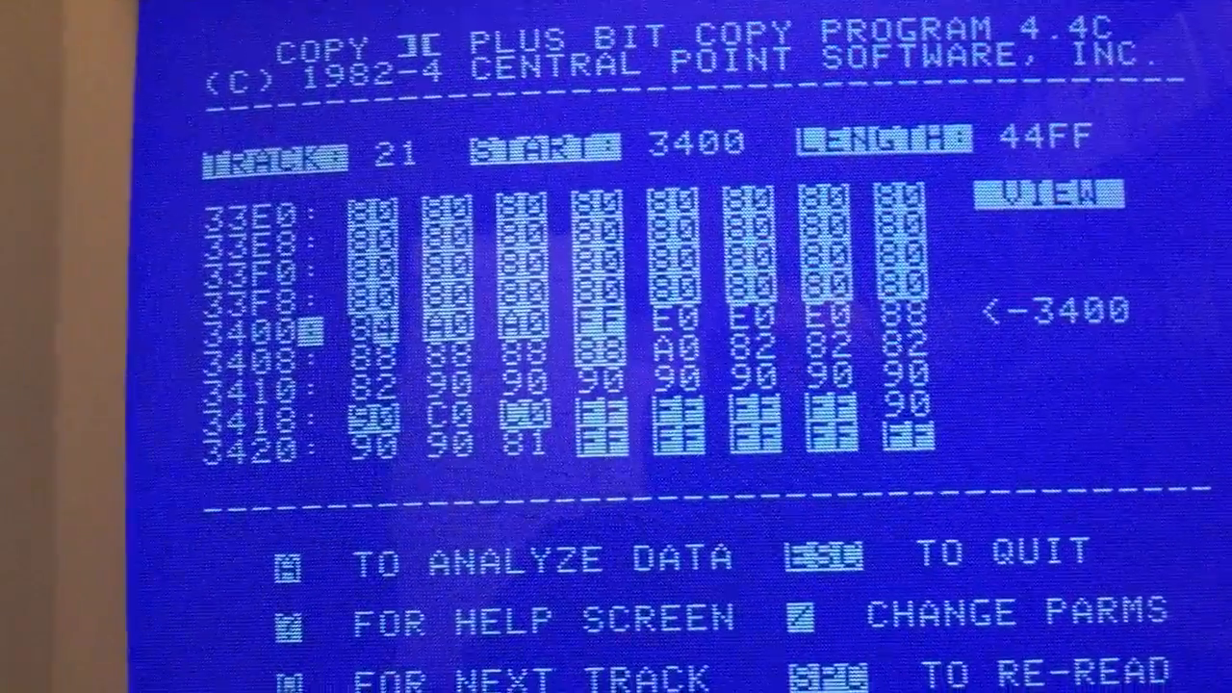
Step: Re-read track 21, step through its nibbles and advance to track 22
{"action": "key", "text": "space"}
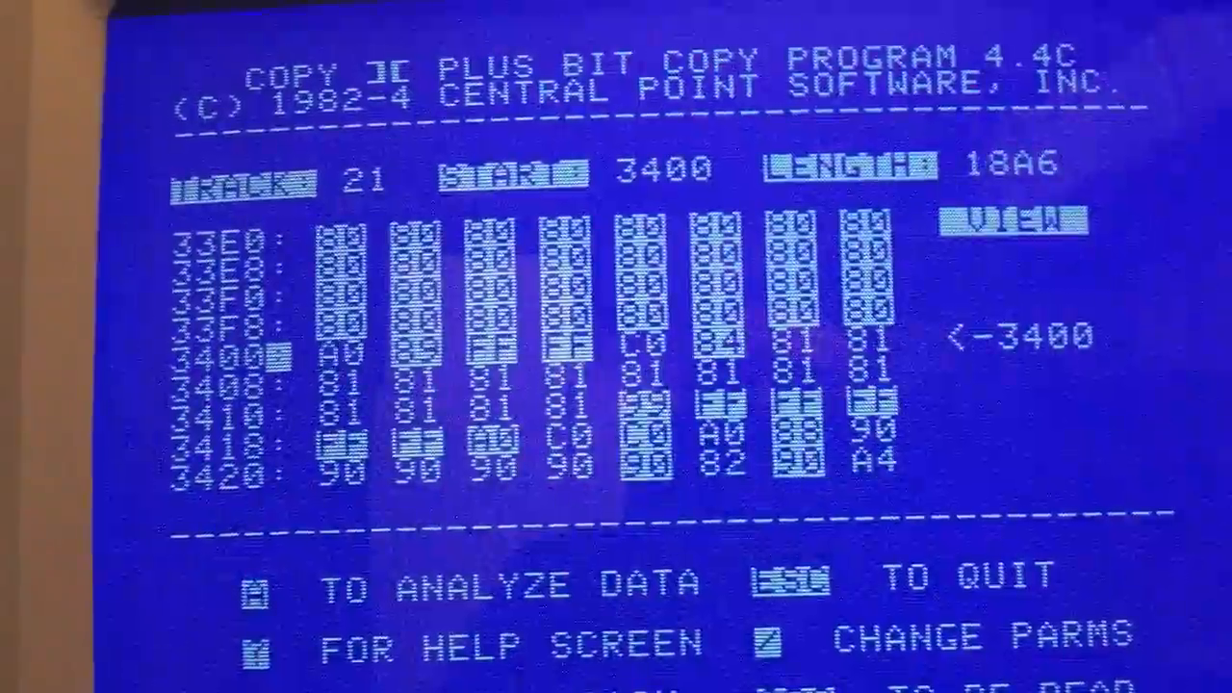
{"action": "key", "text": "Down"}
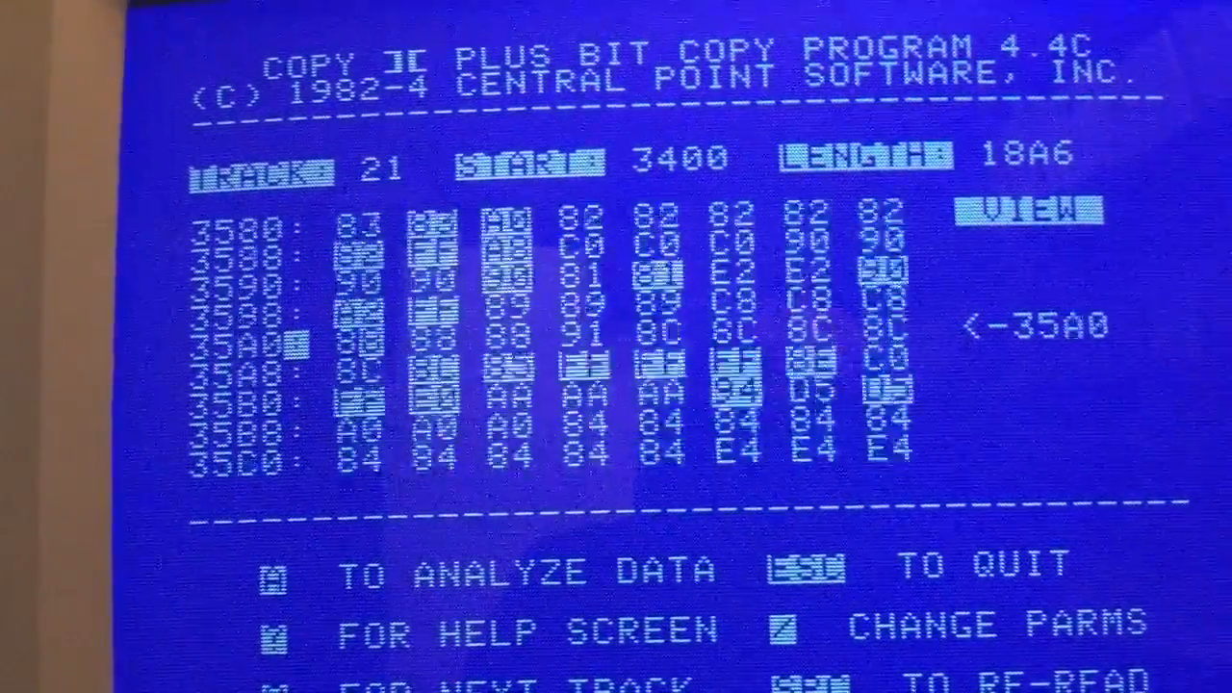
{"action": "key", "text": "Down"}
{"action": "key", "text": "Down"}
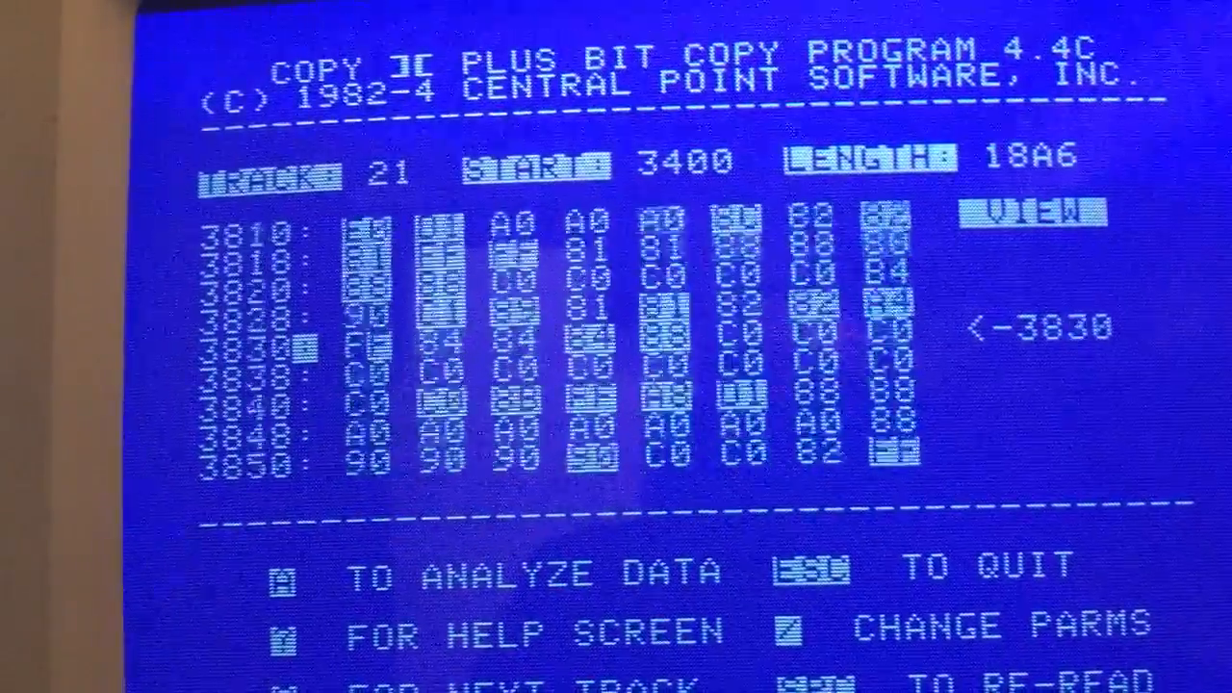
{"action": "key", "text": "Down"}
{"action": "key", "text": "n"}
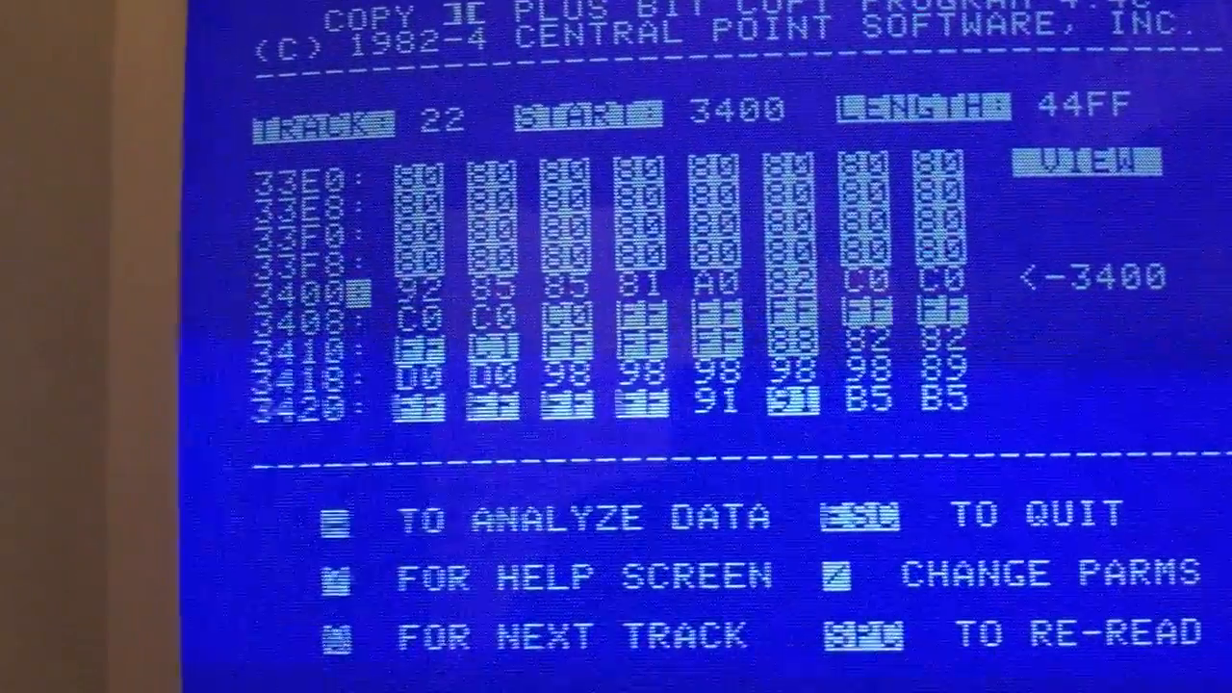
Step: Re-read track 22, step through its nibbles and move on to track 23
{"action": "key", "text": "space"}
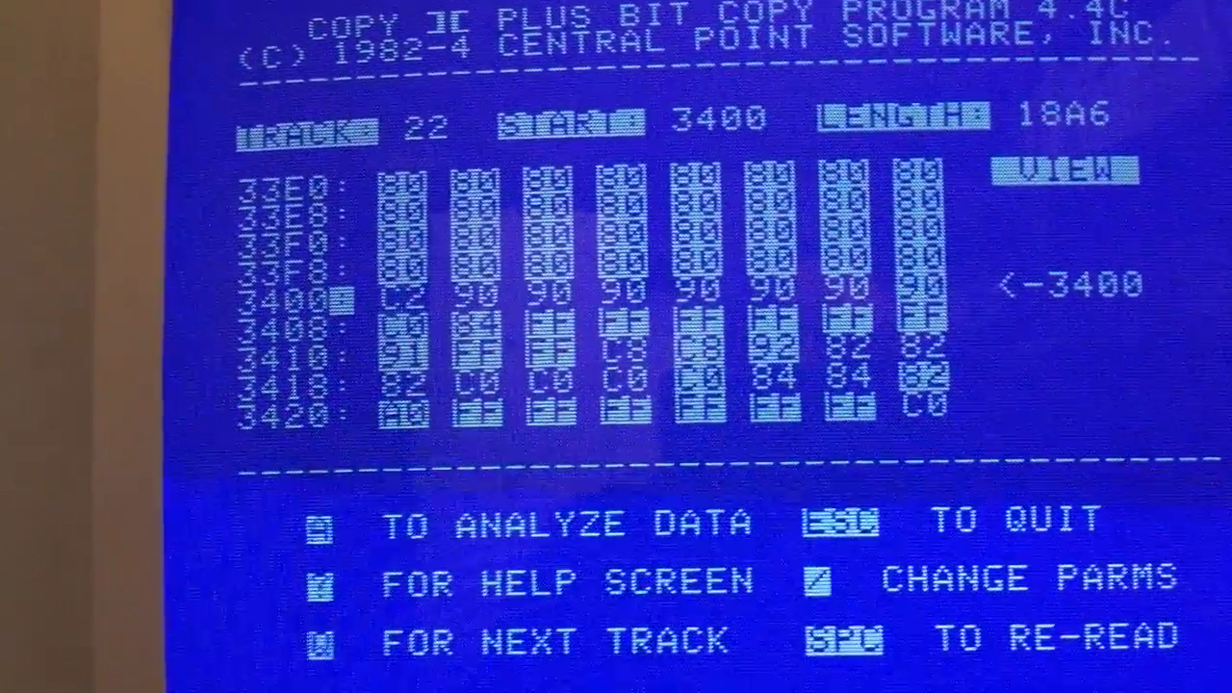
{"action": "key", "text": "Down"}
{"action": "key", "text": "Down"}
{"action": "key", "text": "Down"}
{"action": "key", "text": "Down"}
{"action": "key", "text": "Down"}
{"action": "key", "text": "Down"}
{"action": "key", "text": "Down"}
{"action": "key", "text": "Down"}
{"action": "key", "text": "Down"}
{"action": "key", "text": "Down"}
{"action": "key", "text": "Down"}
{"action": "key", "text": "Down"}
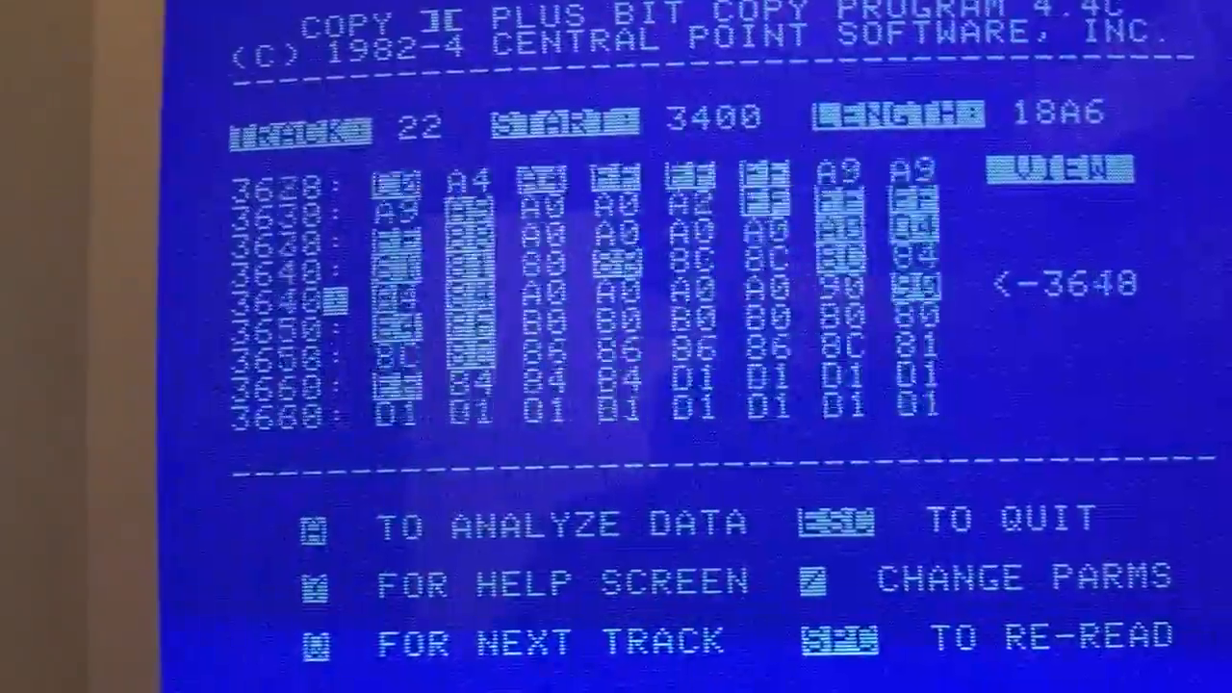
{"action": "key", "text": "Down"}
{"action": "key", "text": "Down"}
{"action": "key", "text": "Down"}
{"action": "key", "text": "Down"}
{"action": "key", "text": "Down"}
{"action": "key", "text": "Down"}
{"action": "key", "text": "Down"}
{"action": "key", "text": "Down"}
{"action": "key", "text": "Down"}
{"action": "key", "text": "Down"}
{"action": "key", "text": "Down"}
{"action": "key", "text": "Down"}
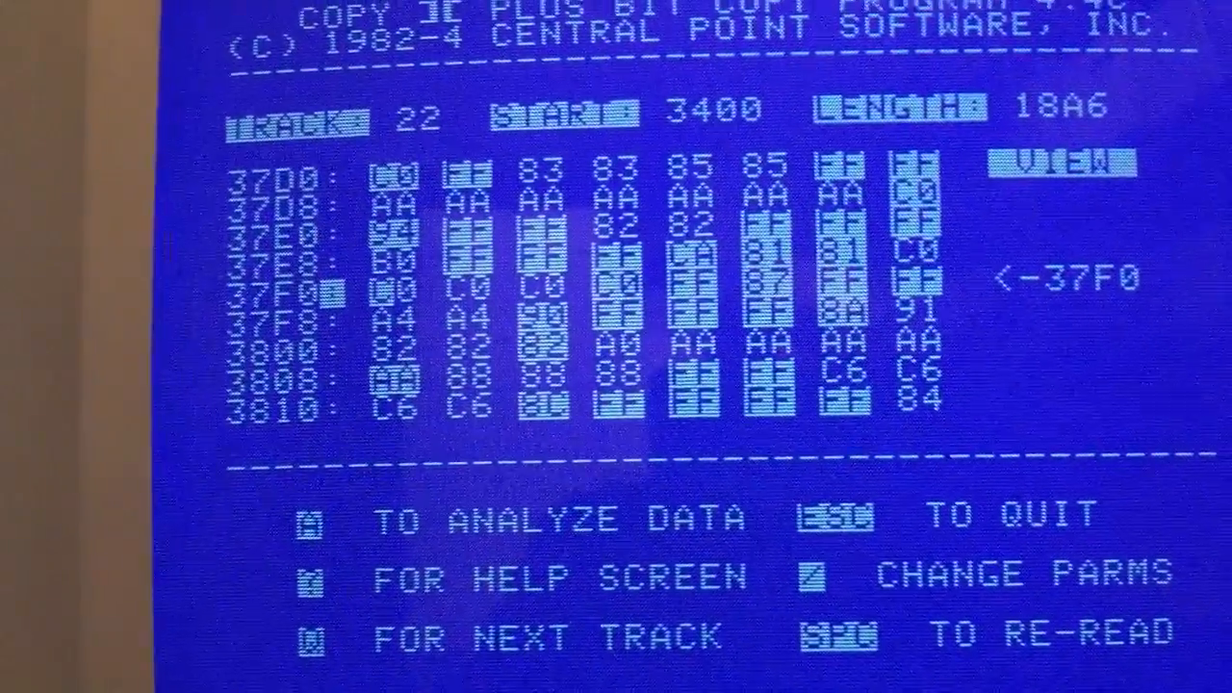
{"action": "key", "text": "space"}
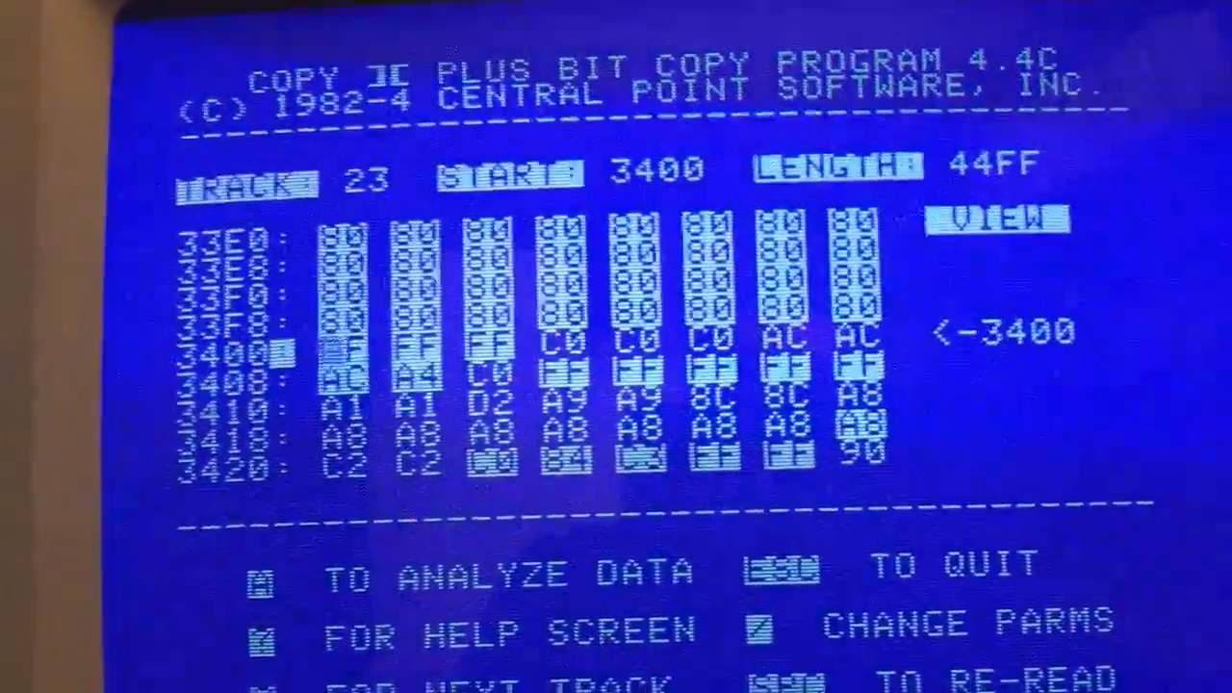
Step: Re-read track 23 and step through its nibbles from 3558, showing no valid data structure
{"action": "key", "text": "Down"}
{"action": "key", "text": "Down"}
{"action": "key", "text": "Down"}
{"action": "key", "text": "Down"}
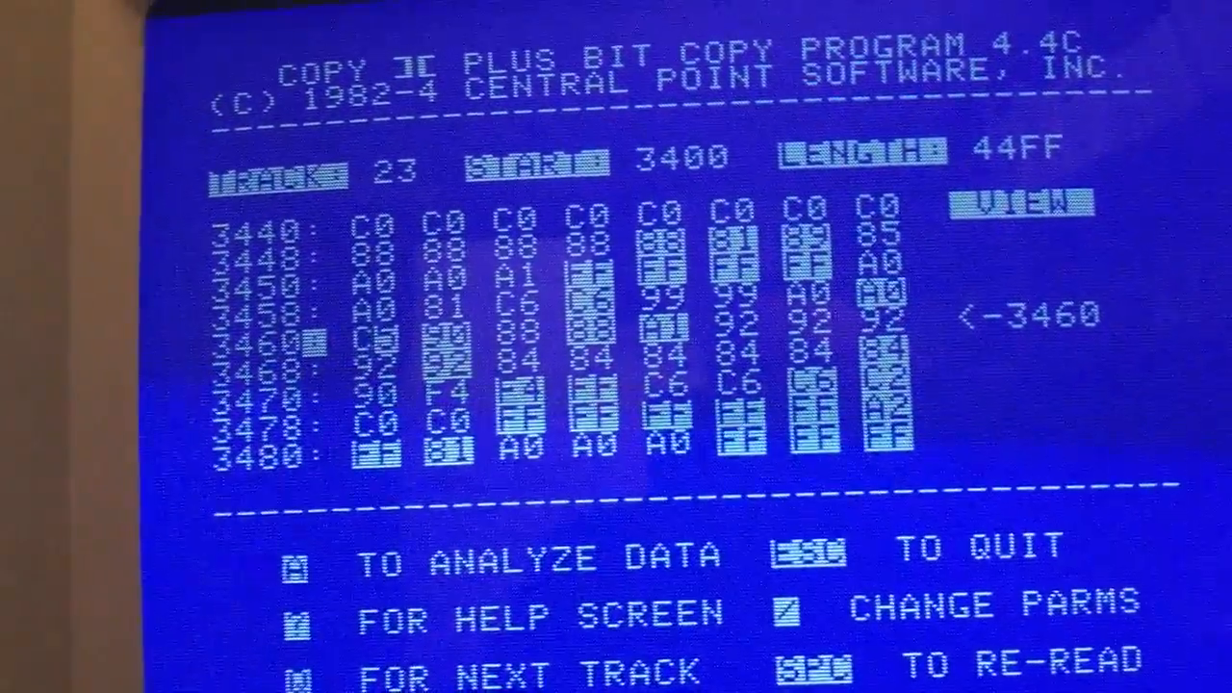
{"action": "key", "text": "Down"}
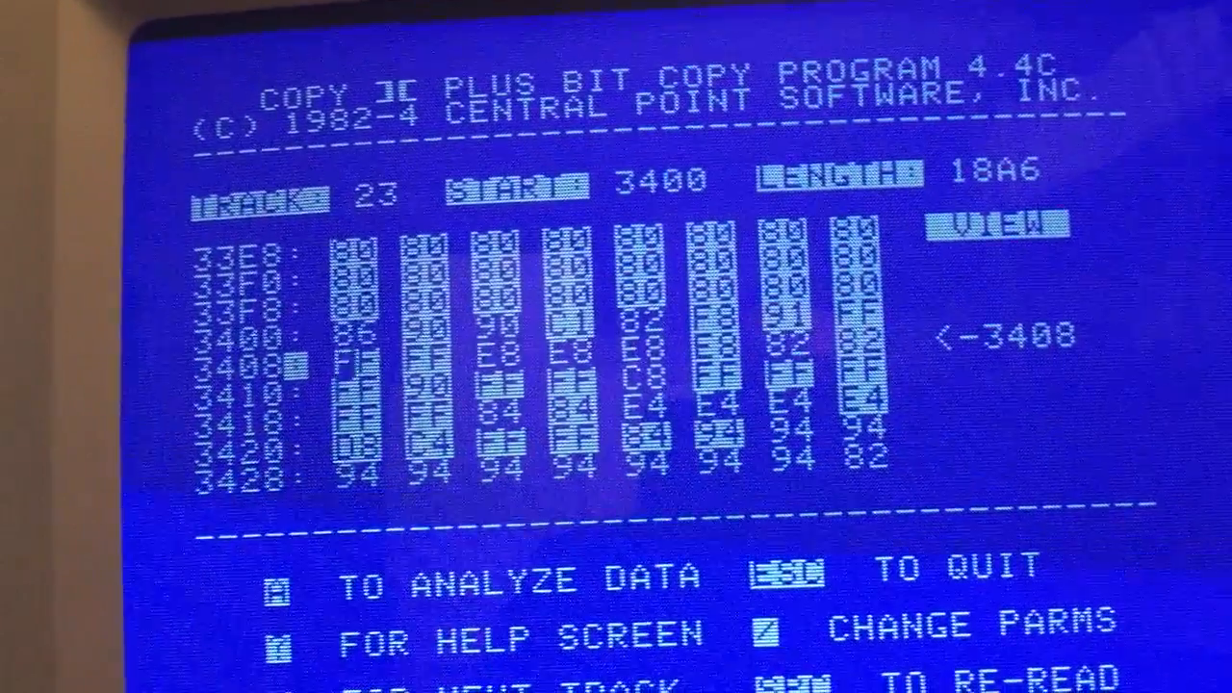
{"action": "key", "text": "Down"}
{"action": "key", "text": "Down"}
{"action": "key", "text": "Down"}
{"action": "key", "text": "Down"}
{"action": "key", "text": "Down"}
{"action": "key", "text": "Down"}
{"action": "key", "text": "Down"}
{"action": "key", "text": "Down"}
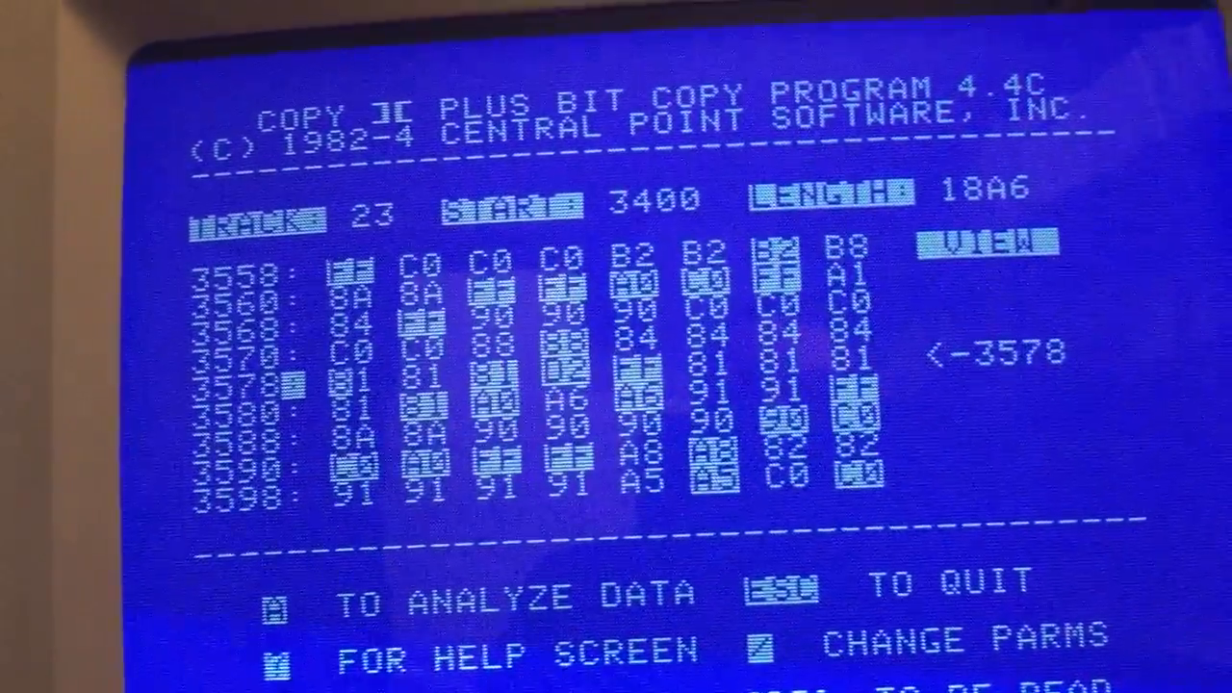